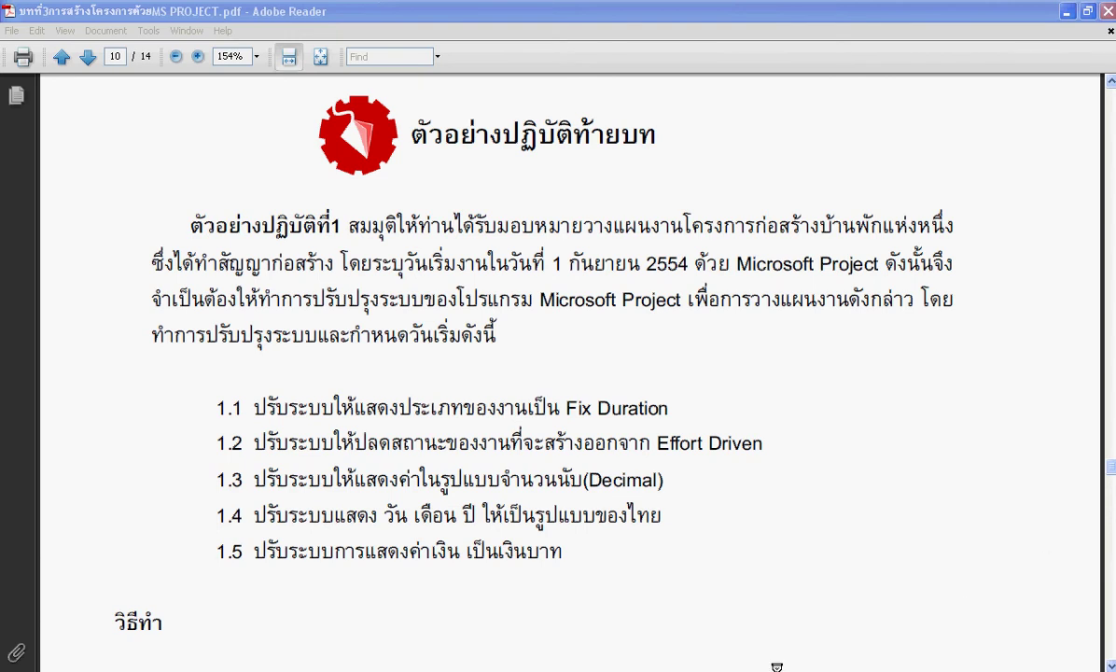
Step: Switch to Microsoft Project and set the schedule options to Decimal assignment units, Fixed Duration default task type, and new tasks not effort driven
key("alt+Tab")
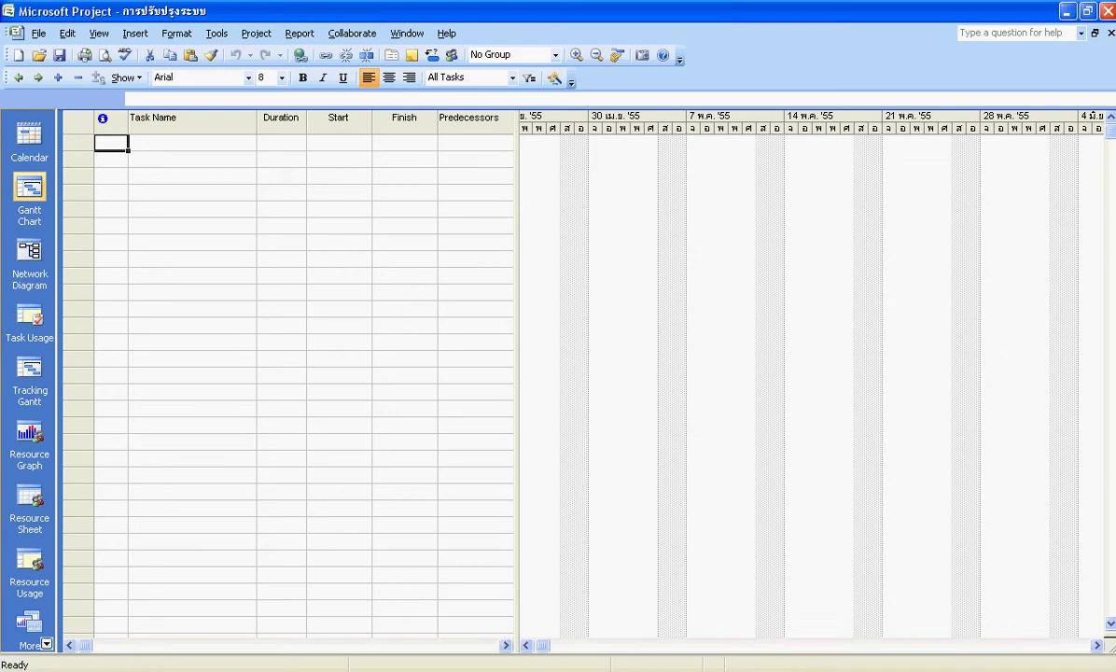
left_click(221, 36)
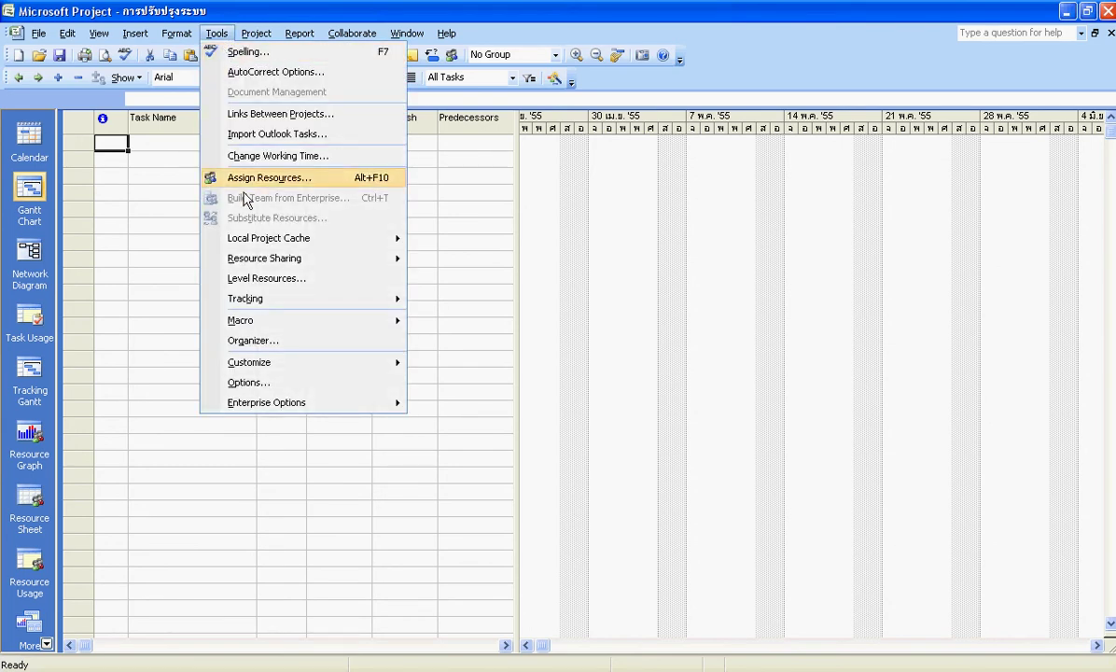
left_click(250, 382)
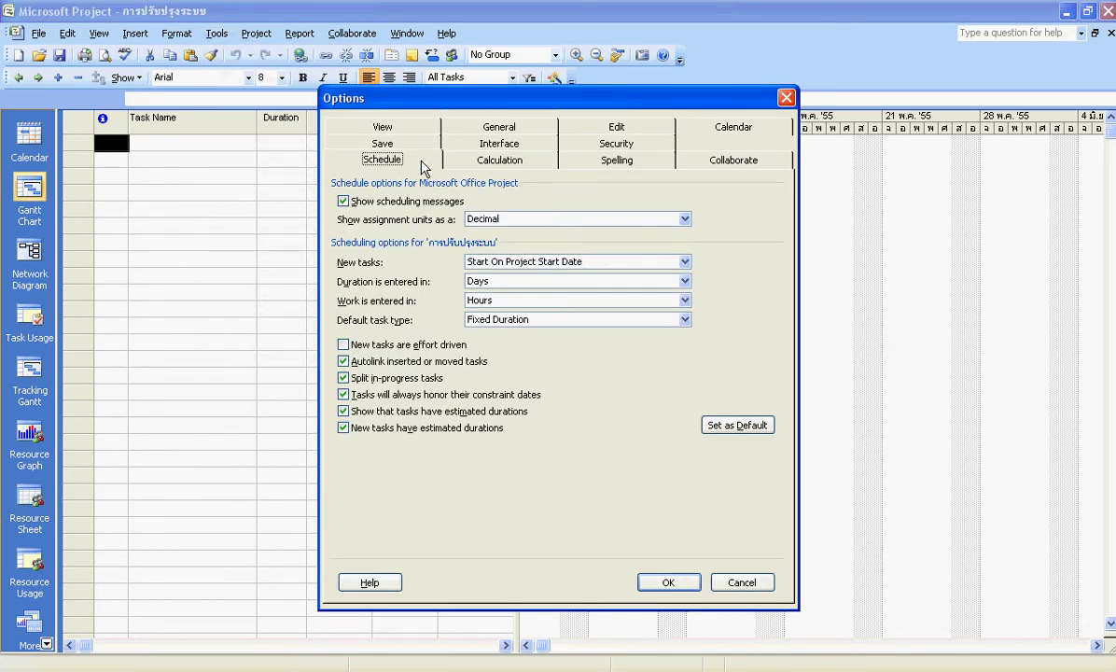
left_click(684, 219)
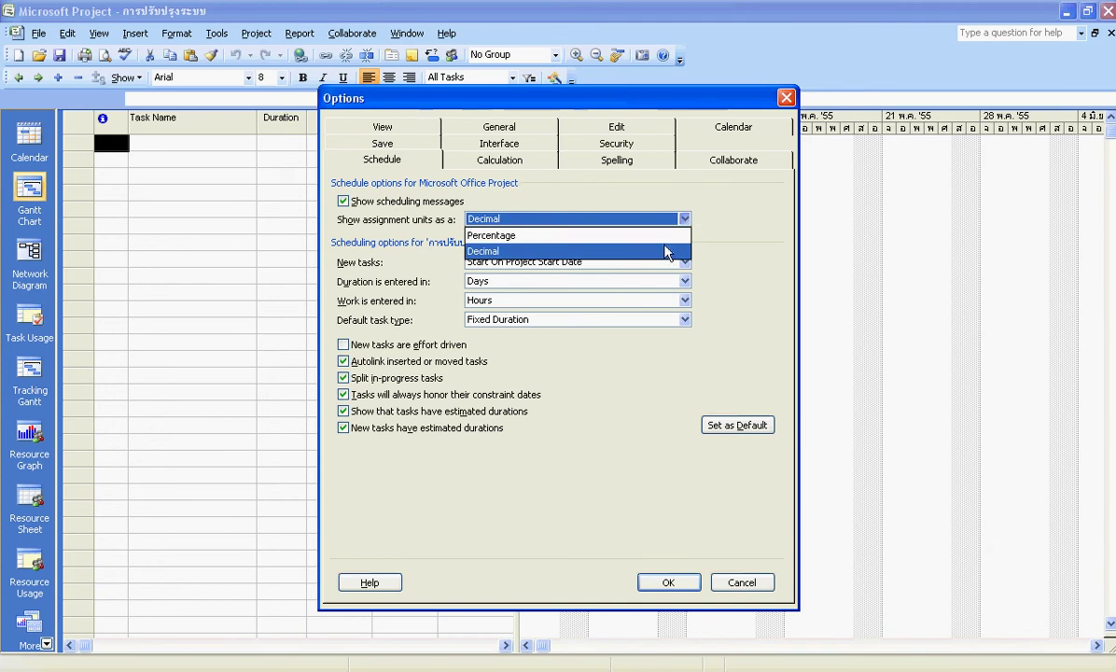
left_click(666, 252)
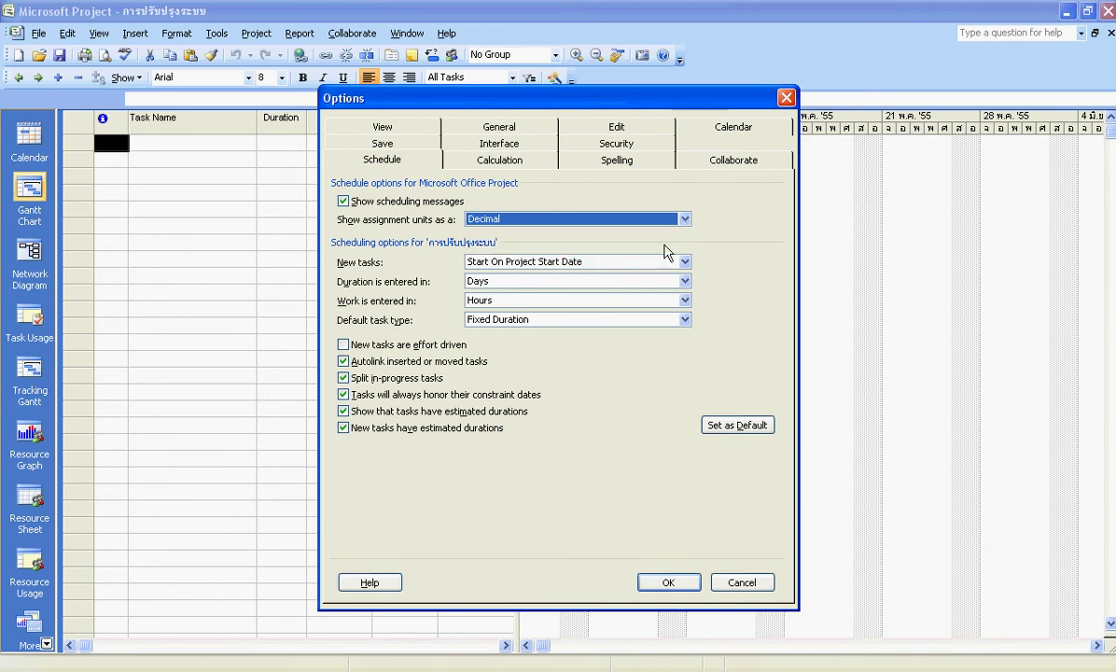
left_click(685, 320)
left_click(674, 345)
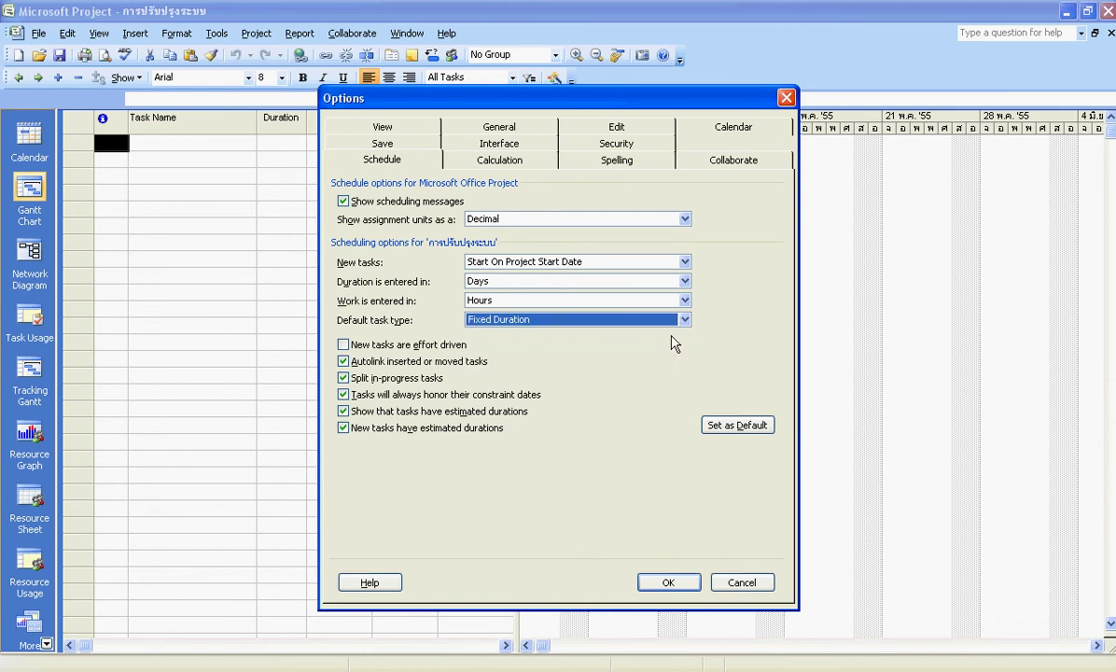
left_click(343, 345)
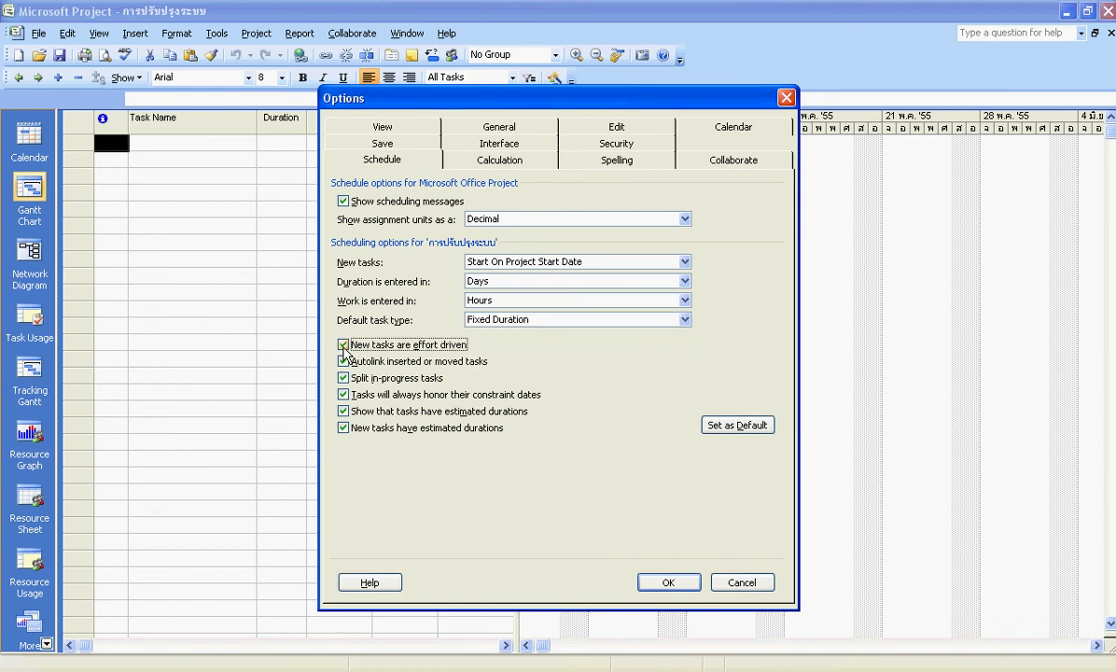
left_click(343, 345)
Step: Set the view options to the Thai Buddhist Calendar and THB currency, and apply the options
left_click(418, 132)
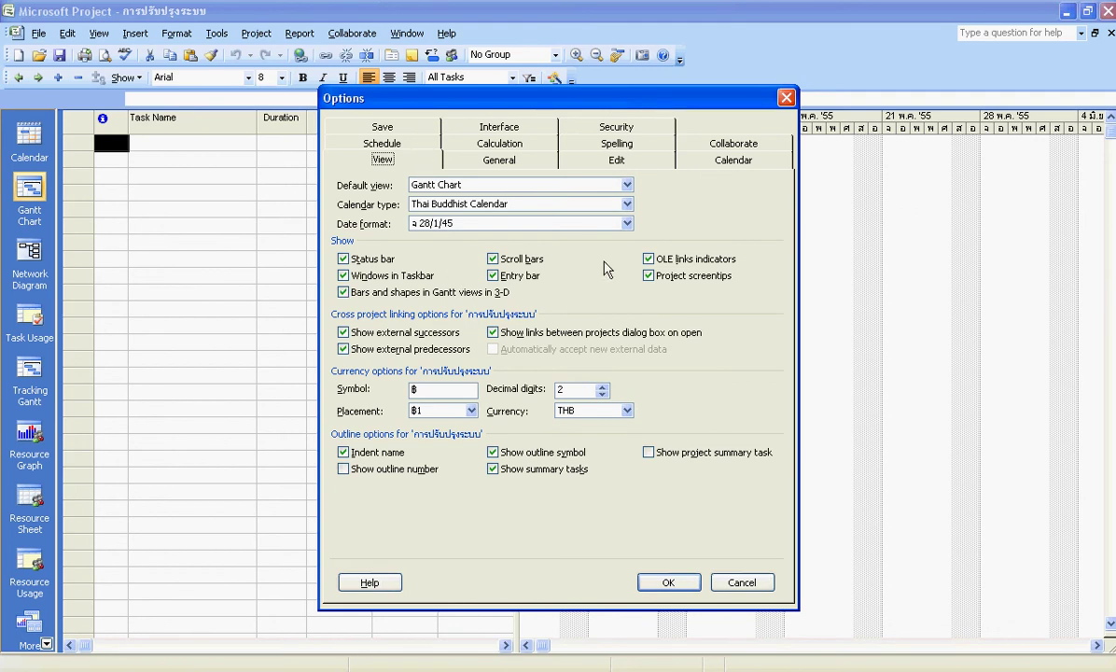
left_click(627, 204)
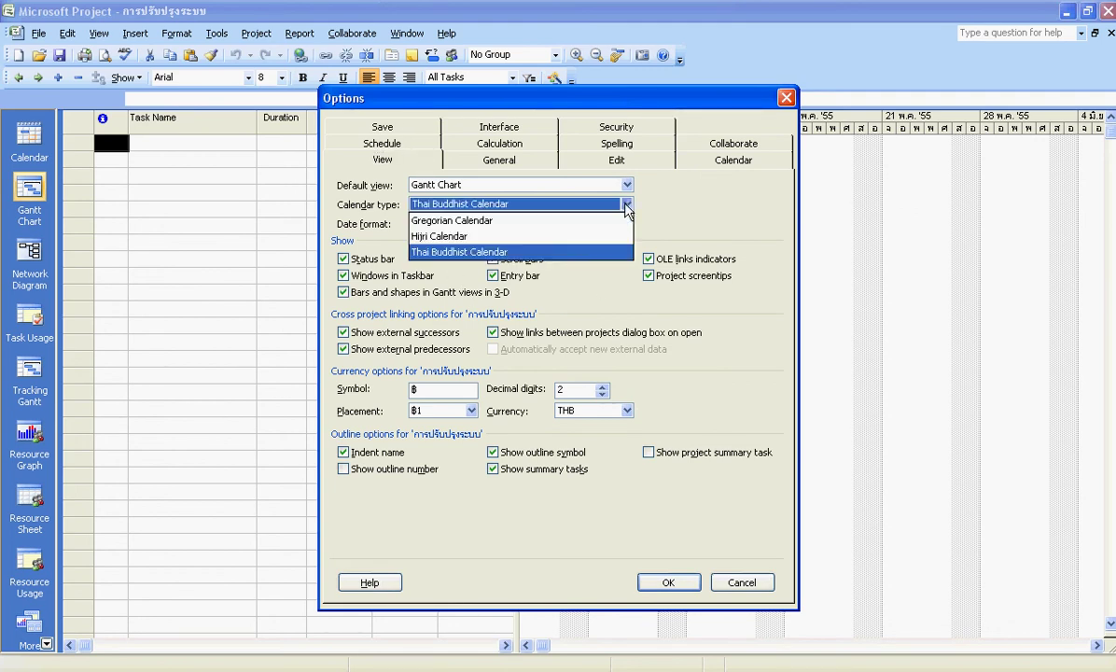
left_click(569, 250)
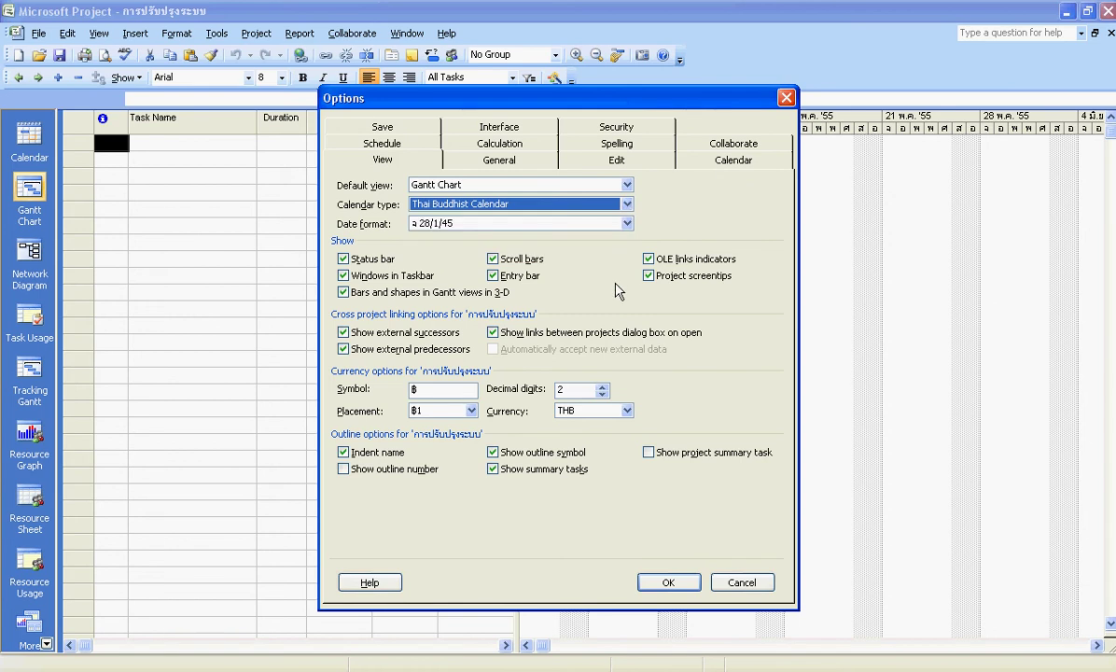
left_click(626, 411)
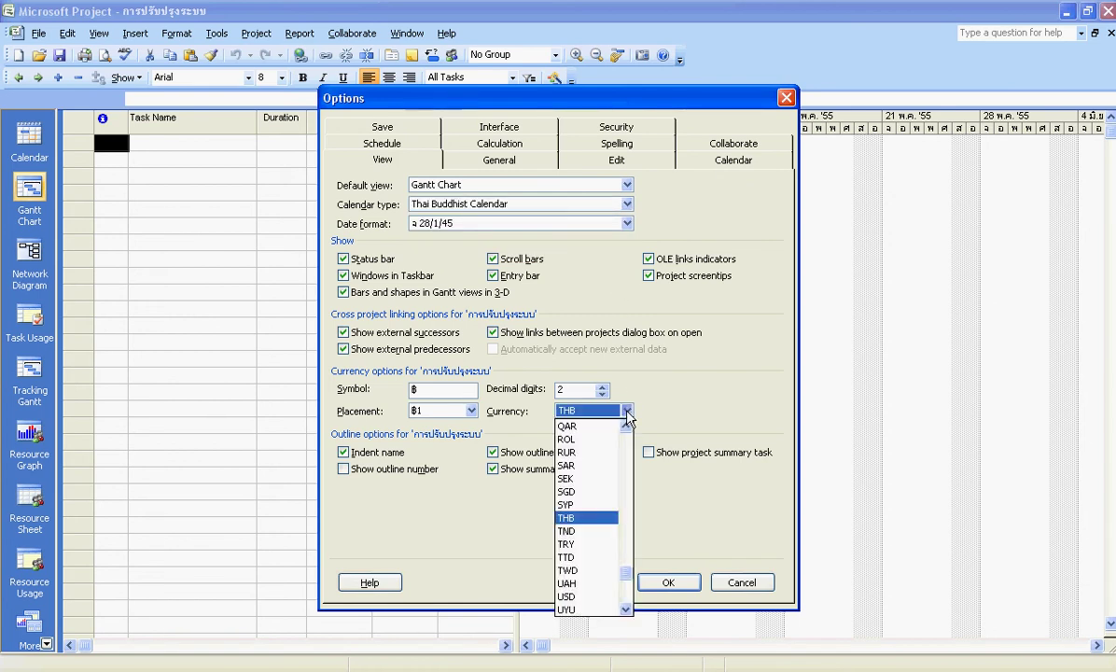
left_click(582, 519)
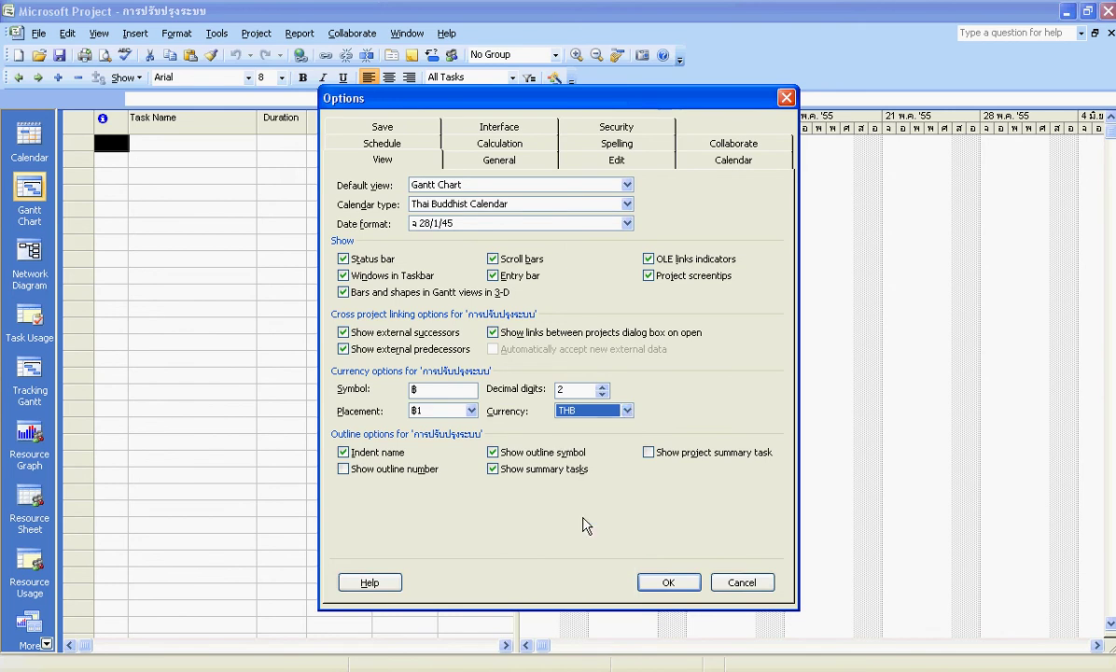
left_click(668, 582)
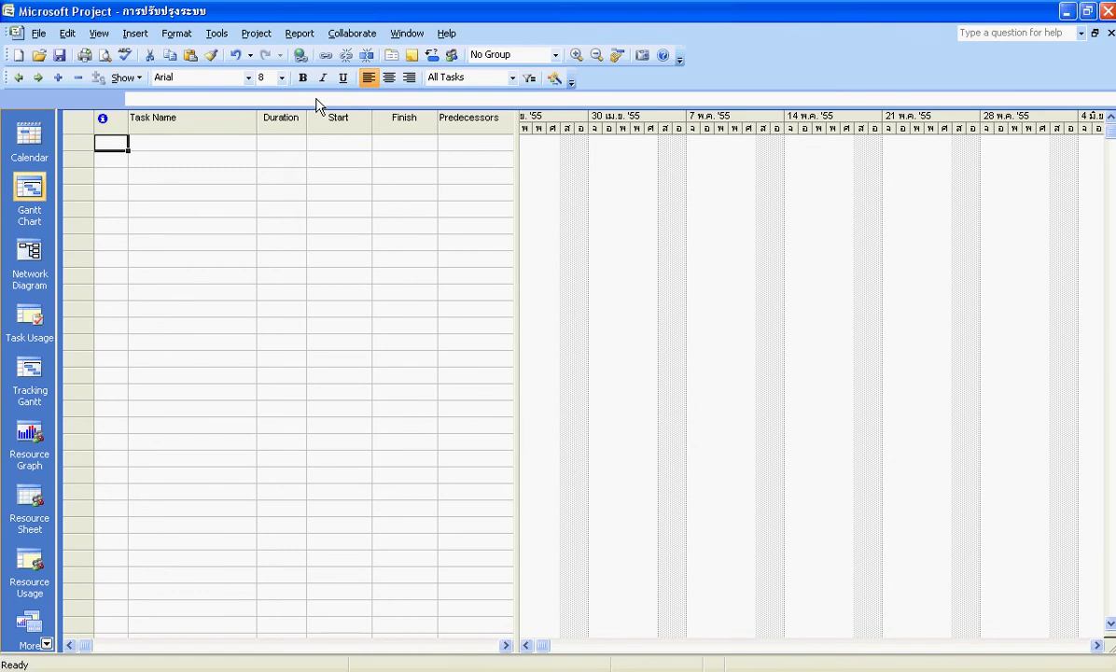
Step: Set the project's start date to 1 September 2554 (1/9/54) in the project information
left_click(258, 35)
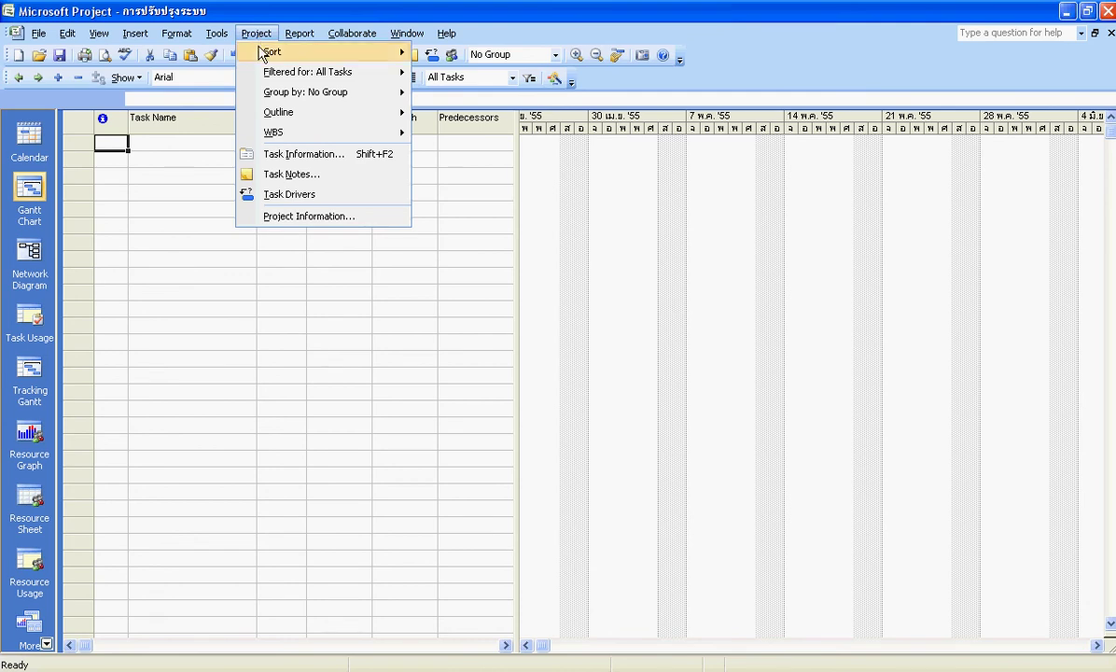
left_click(277, 218)
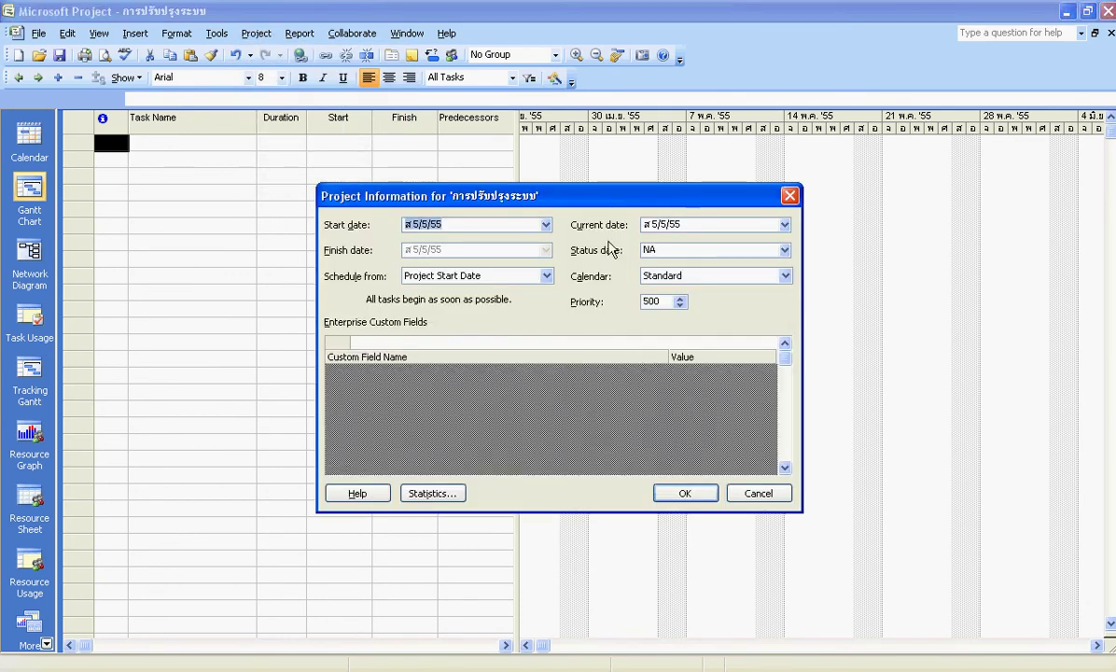
left_click_drag(607, 196, 597, 94)
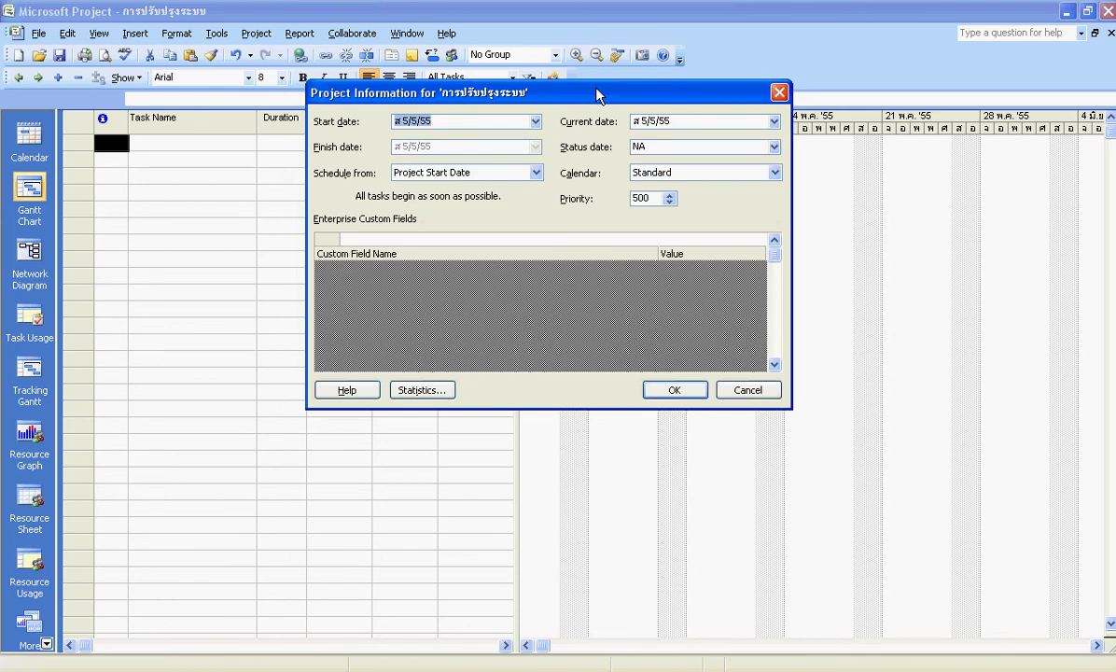
left_click(536, 124)
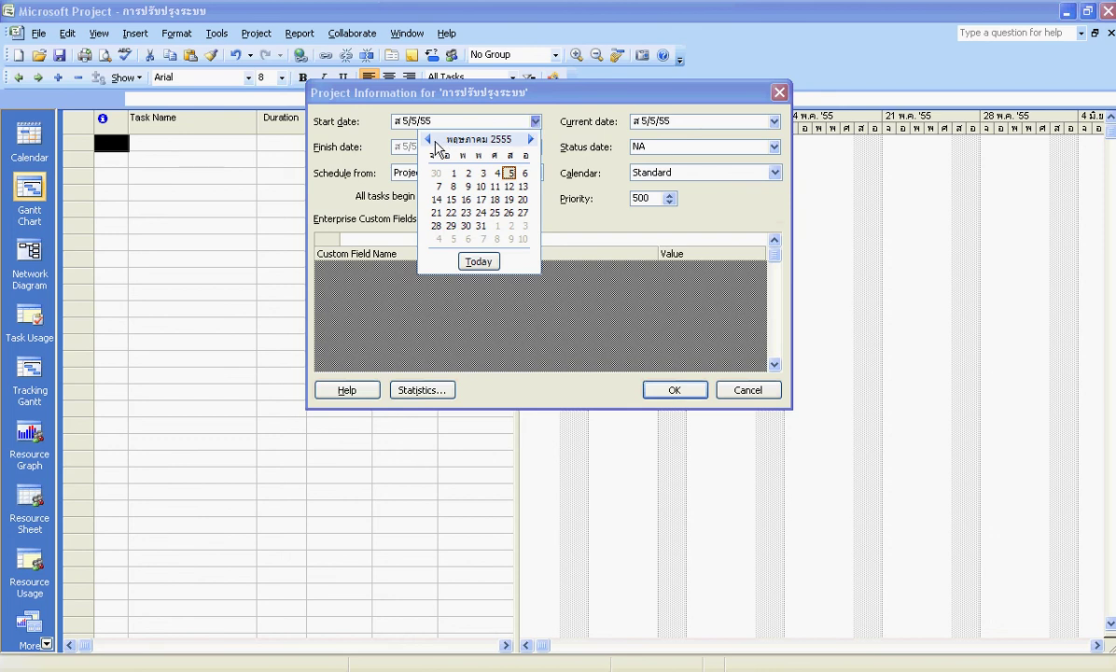
left_click(428, 140)
left_click(428, 140)
left_click(428, 140)
left_click(428, 140)
left_click(428, 140)
left_click(428, 140)
left_click(428, 140)
left_click(428, 140)
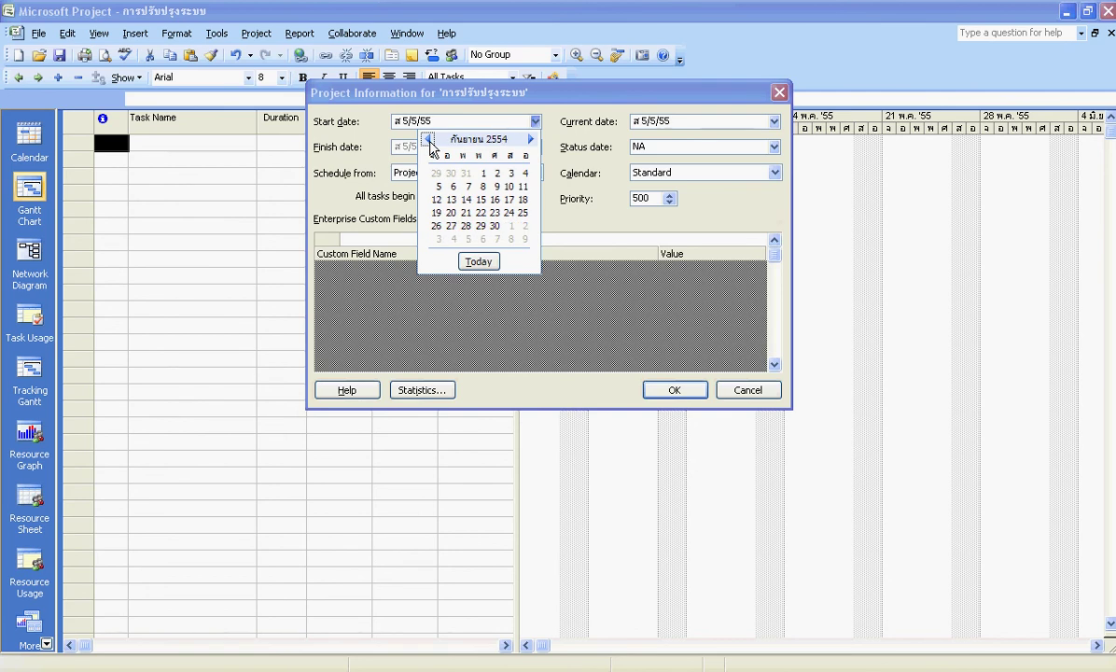
left_click(483, 173)
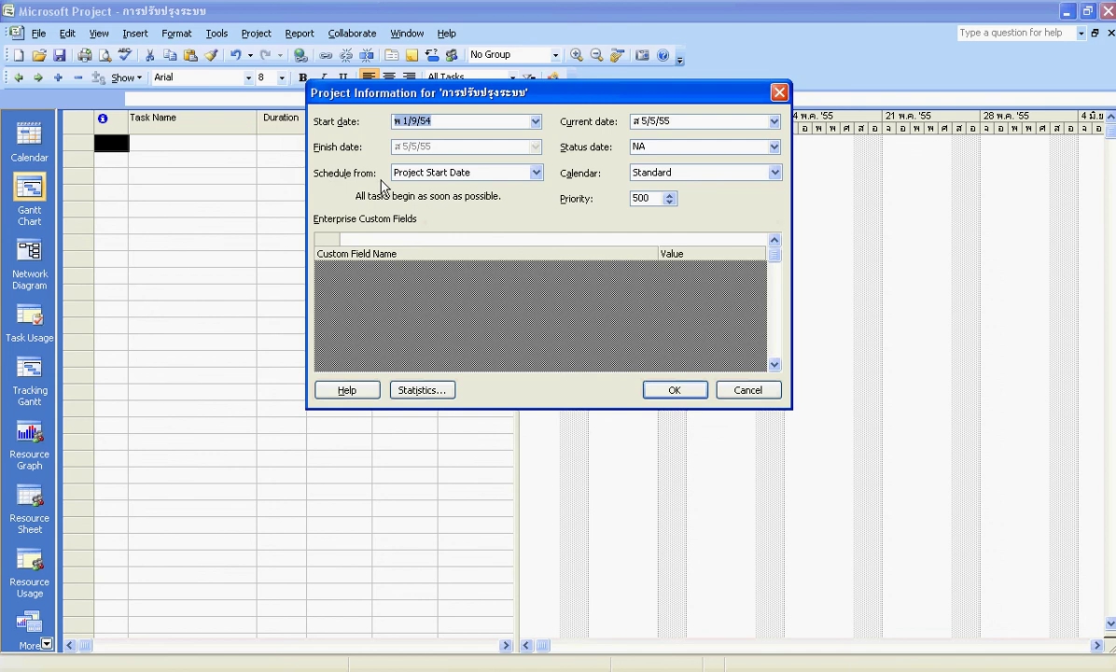
Step: Choose Project Start Date as the scheduling basis and reselect 1/9/54 as the start date
left_click(535, 176)
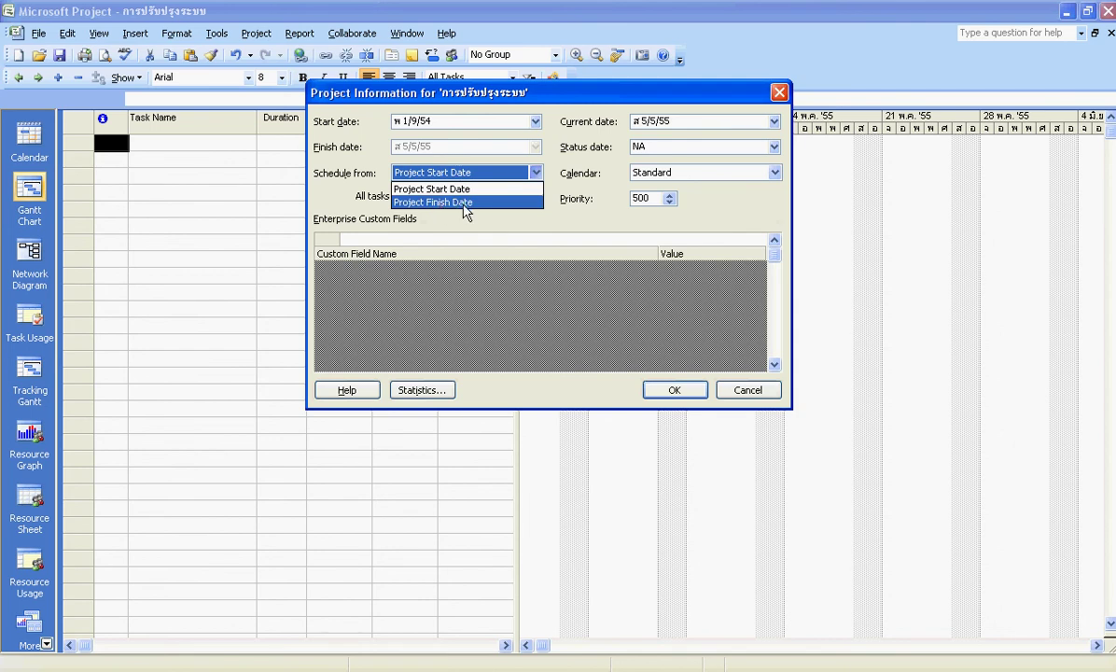
left_click(537, 173)
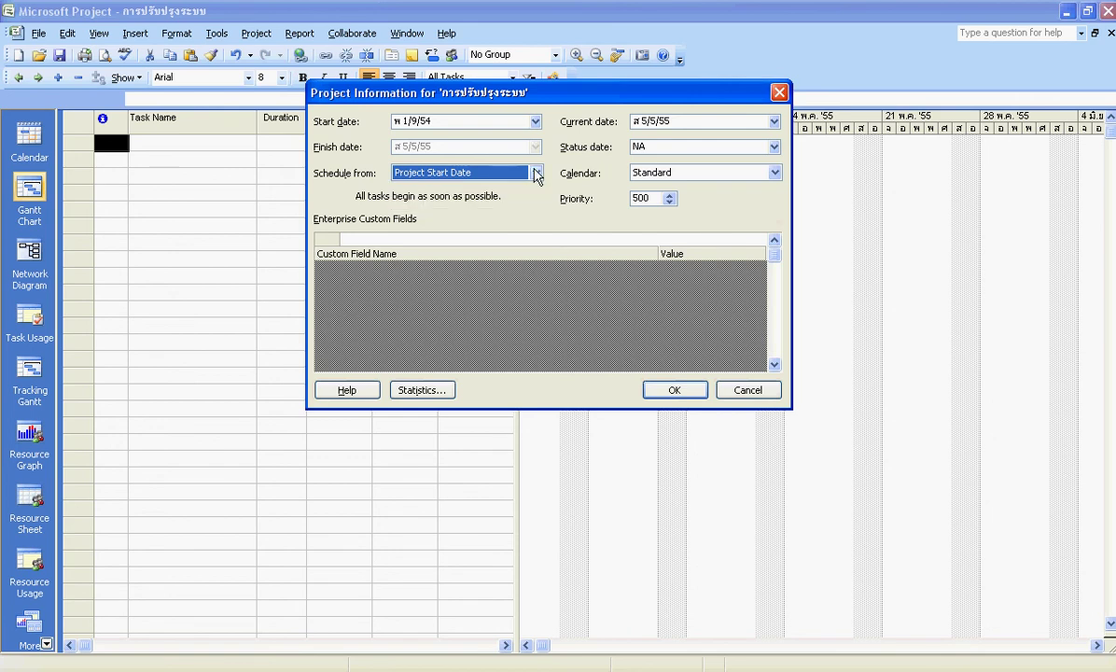
left_click(537, 173)
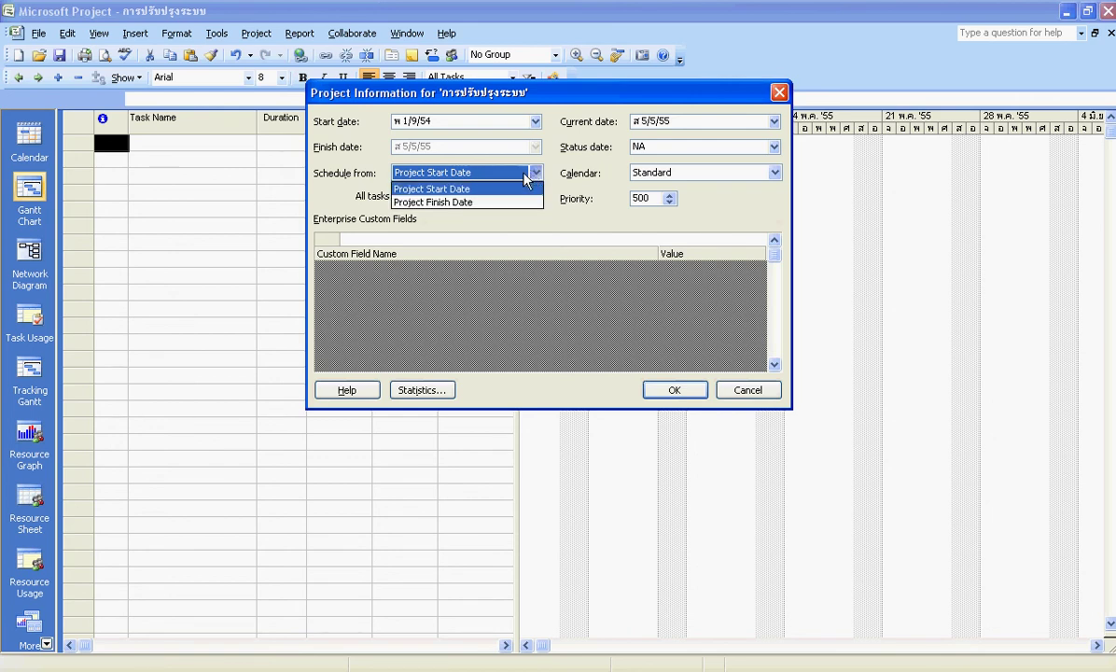
left_click(508, 190)
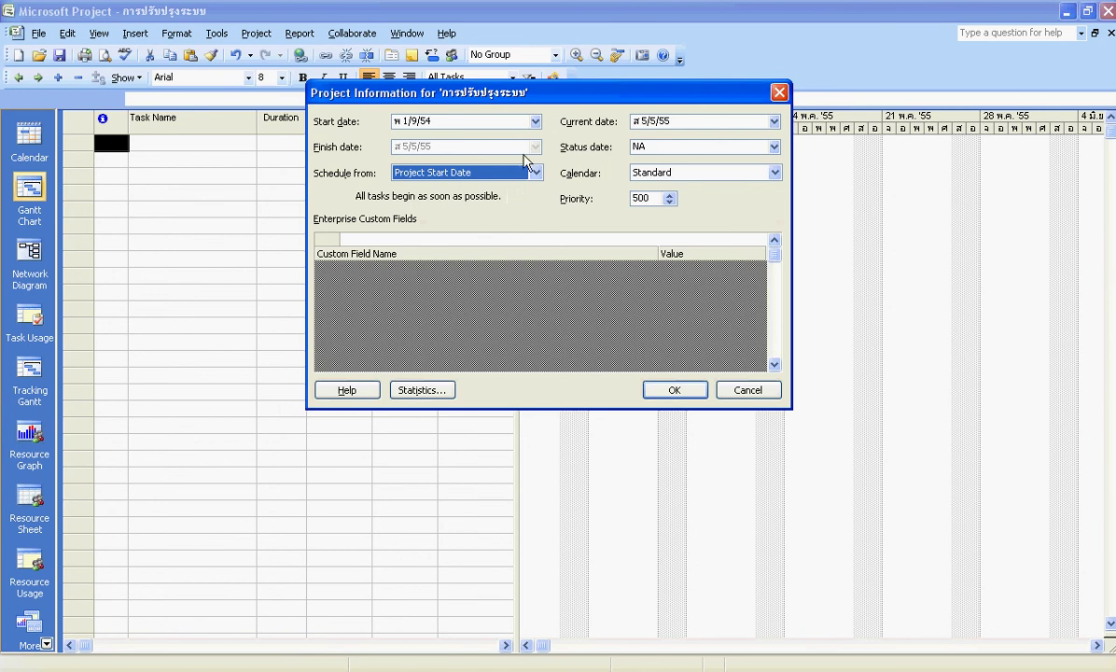
left_click(537, 122)
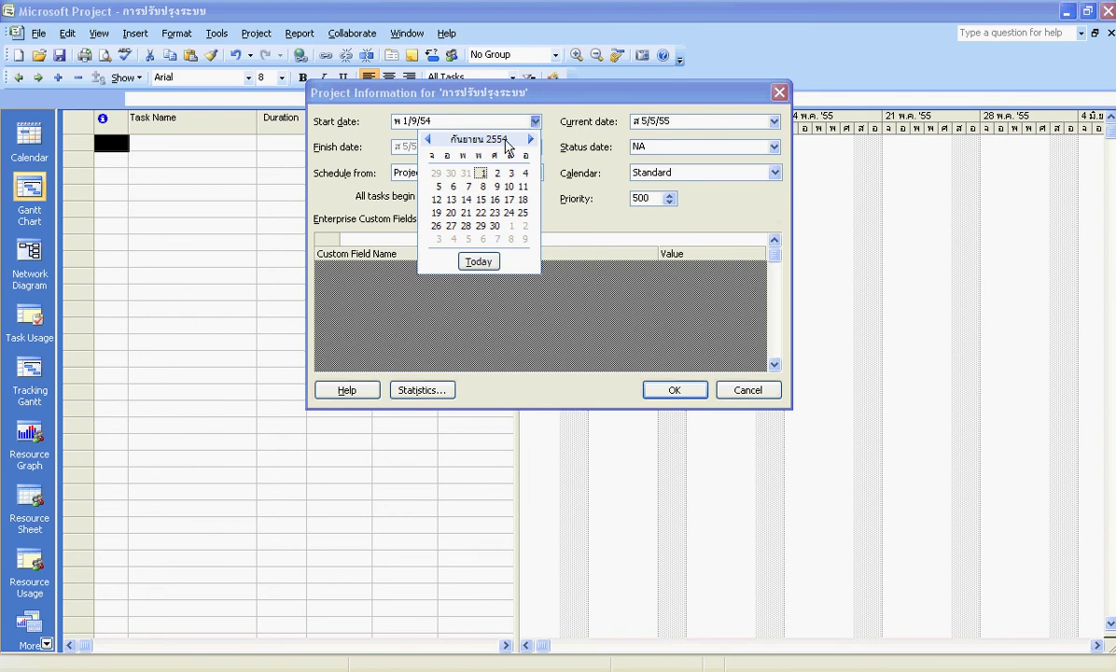
left_click(481, 173)
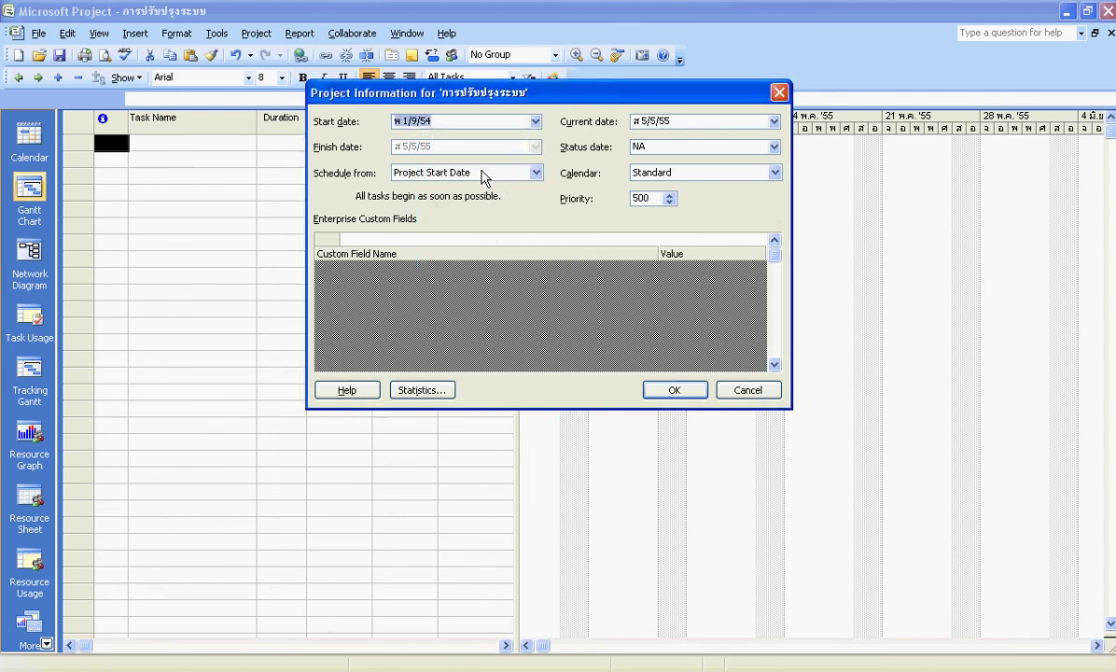
Step: Review the current date, status date, calendar and priority settings, and apply the project information
left_click(691, 122)
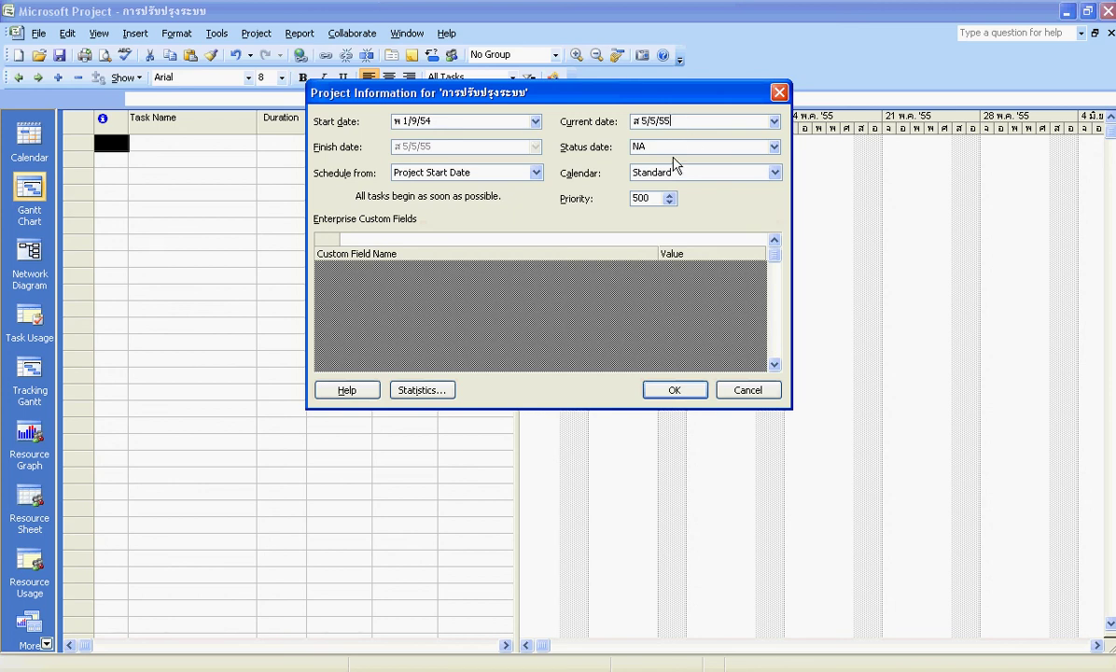
left_click(672, 144)
left_click(690, 173)
left_click(690, 175)
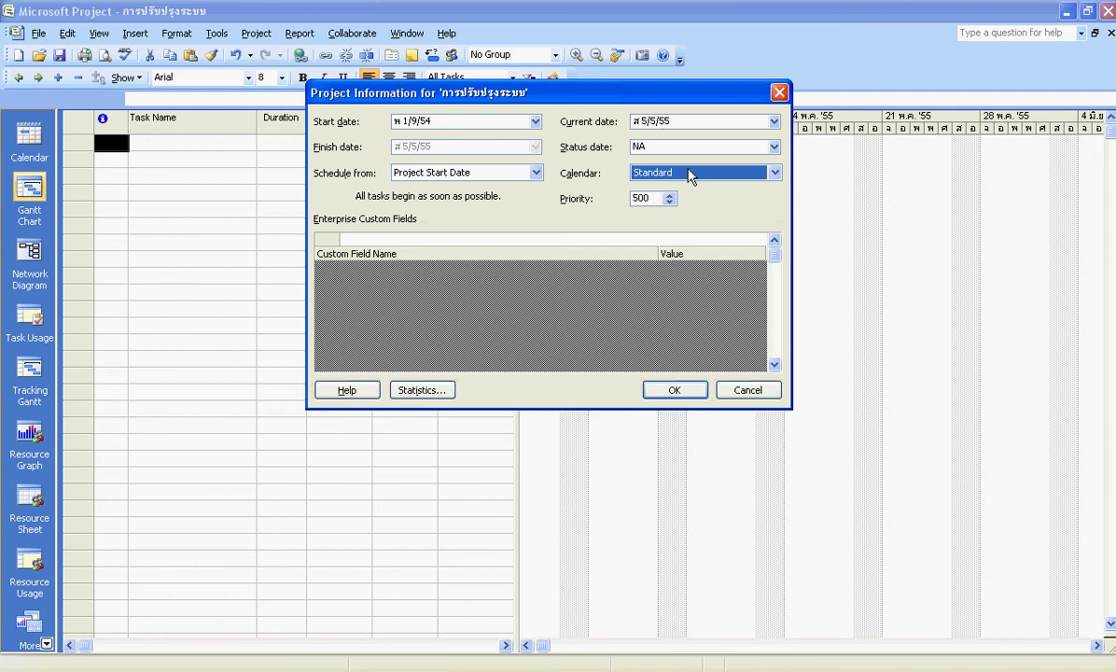
left_click(650, 198)
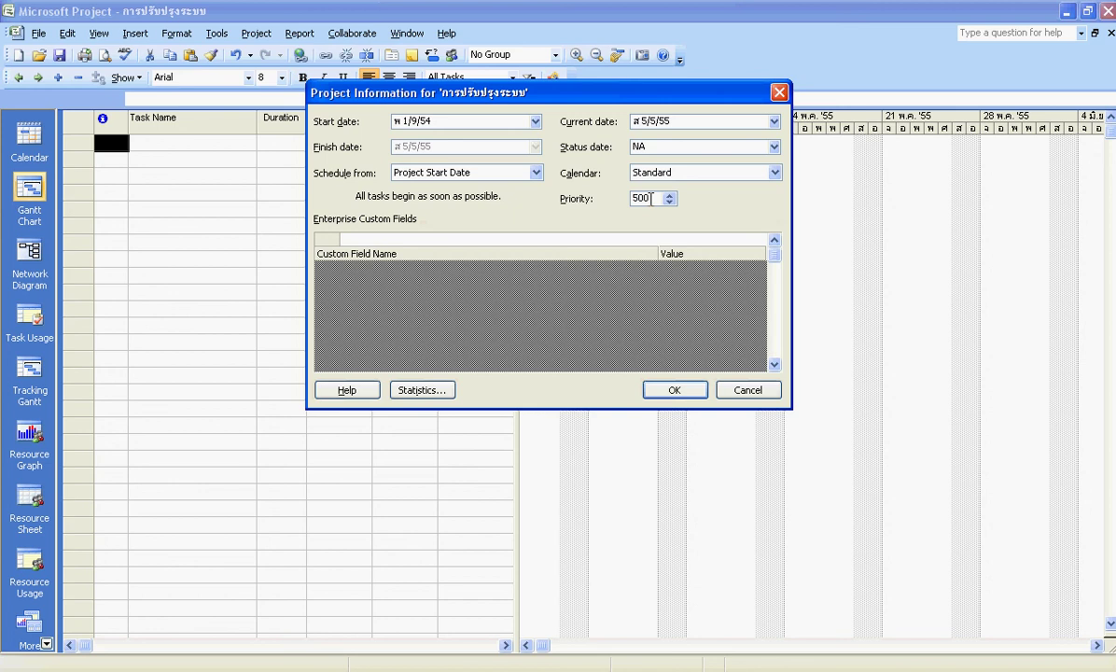
left_click(666, 391)
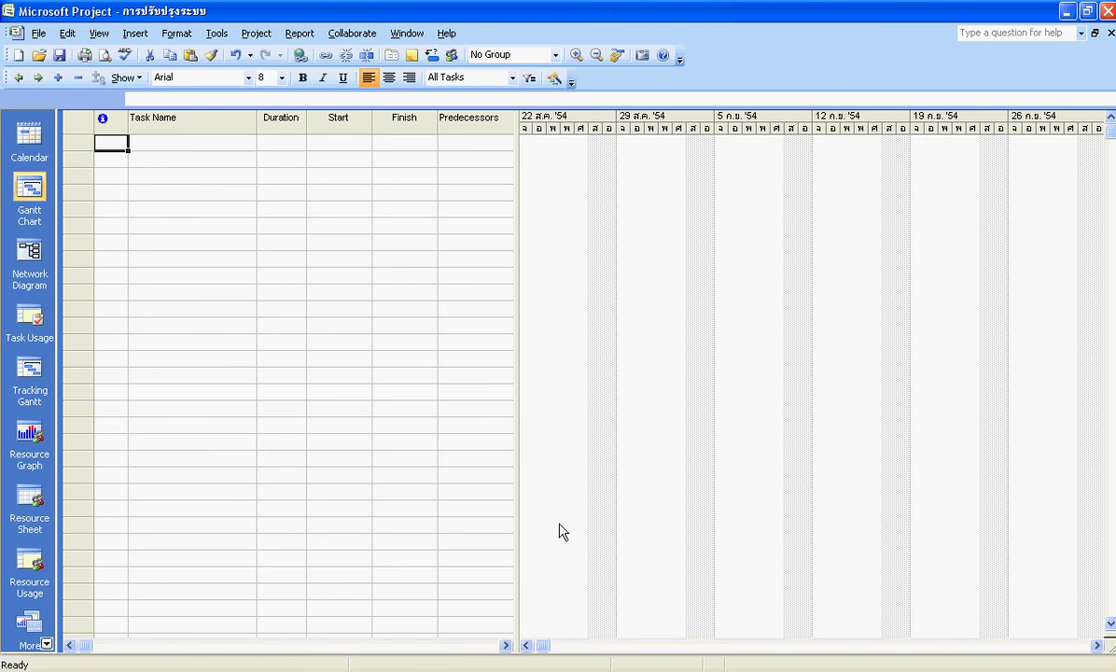
Step: Save the project as a new file named การสร้างโครงการ in the folder การบริหารโครงการก่อสร้างด้วย MS Project 2007
left_click(526, 645)
left_click_drag(526, 645, 526, 646)
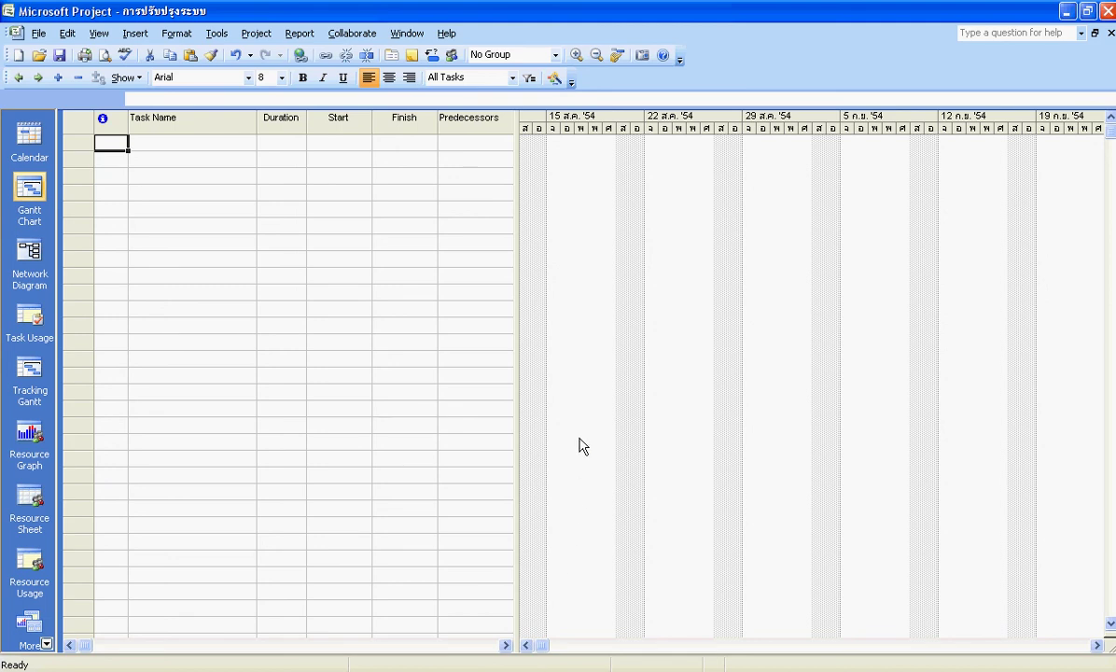
left_click(39, 35)
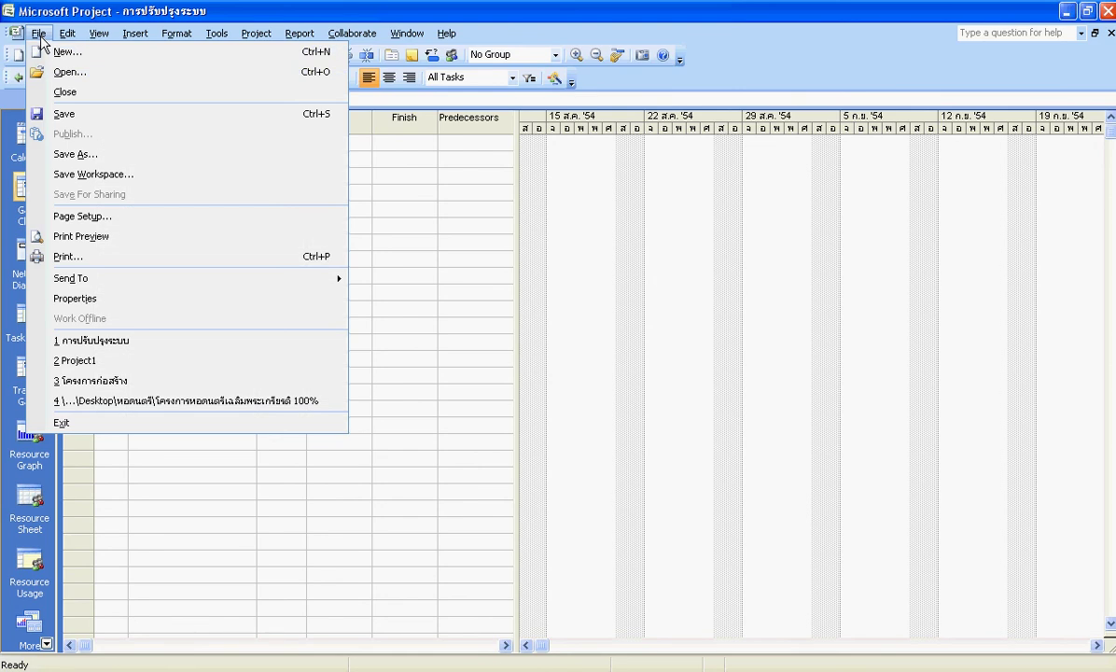
left_click(77, 155)
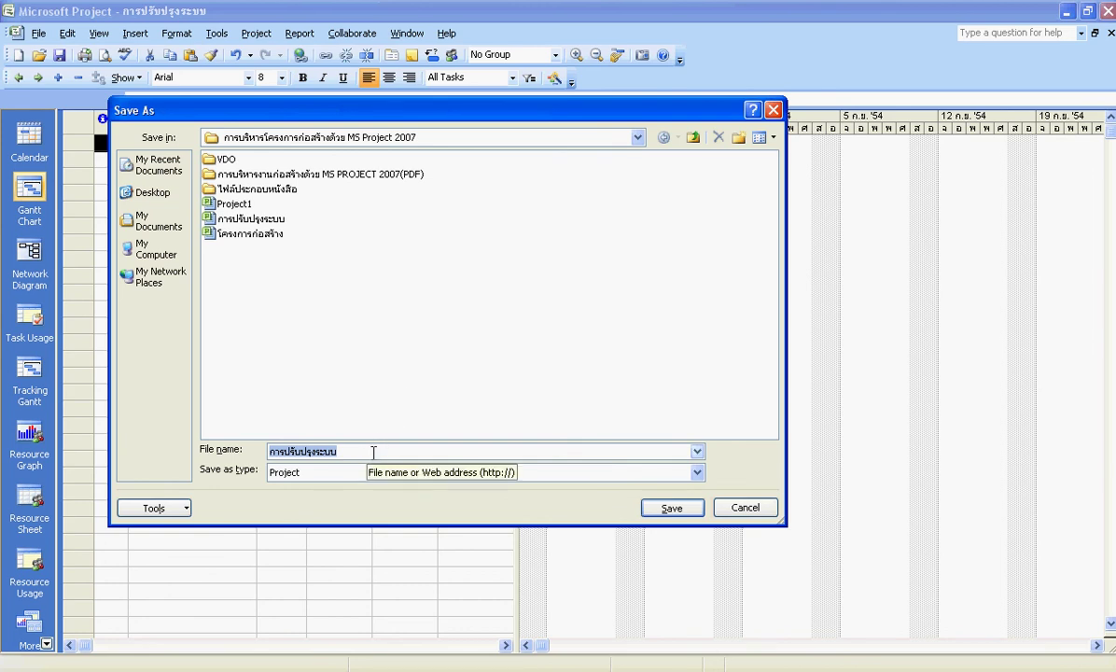
type("การสร้างโครง")
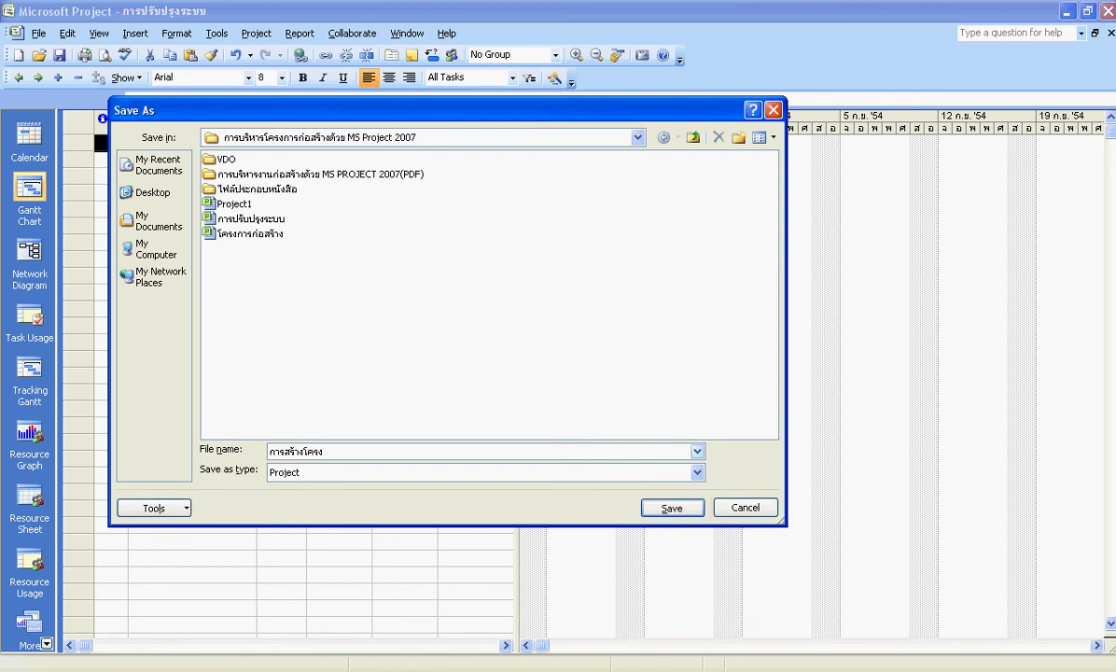
type("การ")
left_click(668, 510)
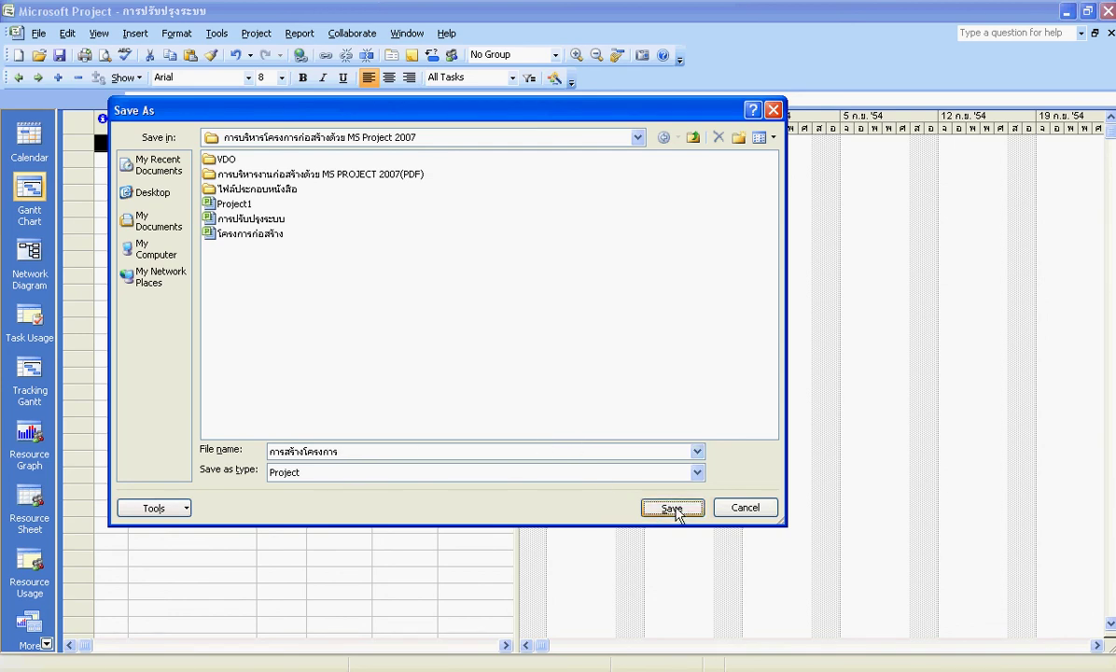